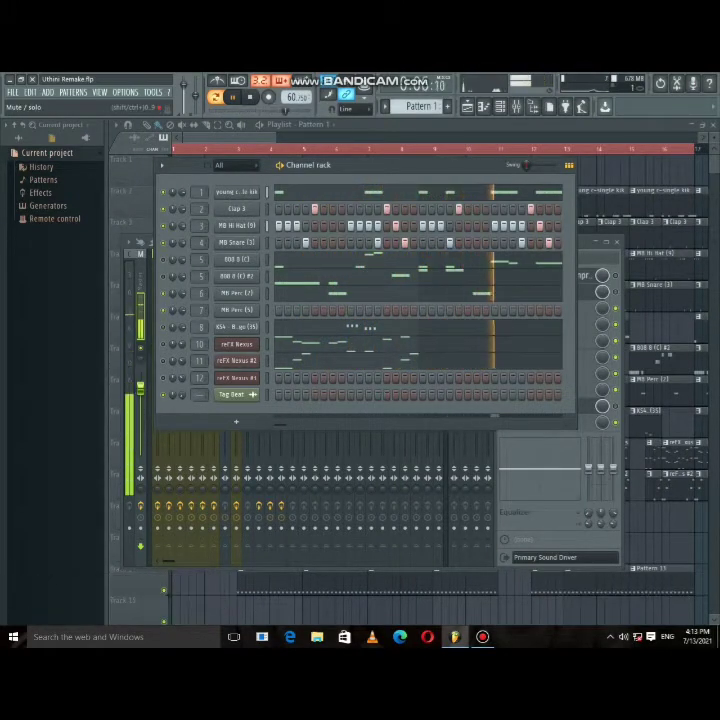
# - Examine the young c-single kik channel's notes in the piano roll, then return to the channel rack
pyautogui.click(284, 192)
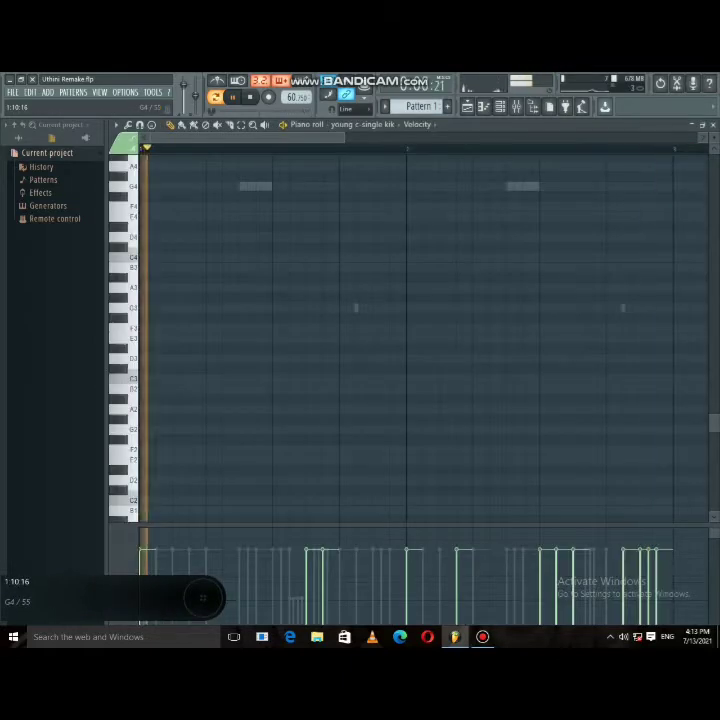
pyautogui.scroll(5, 300, 190)
pyautogui.scroll(-1, 395, 148)
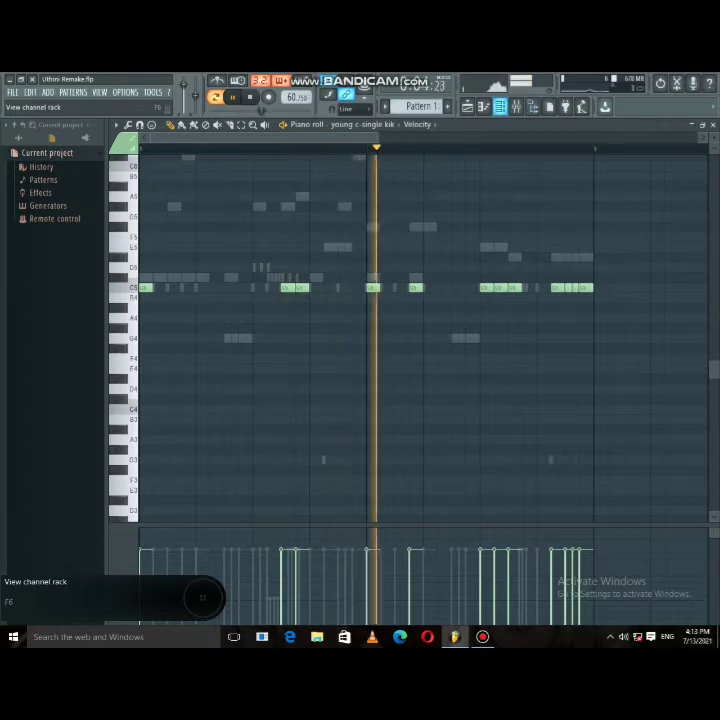
pyautogui.click(500, 107)
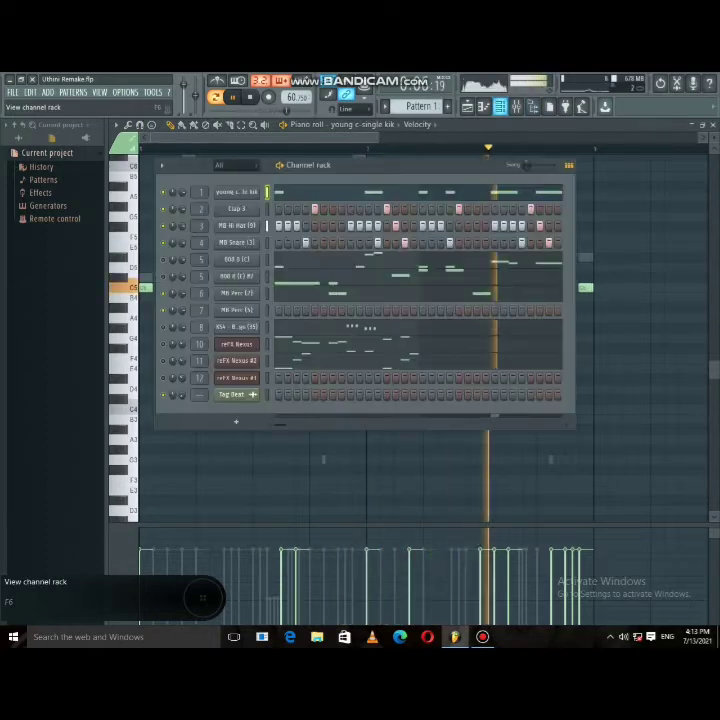
# - Solo the young c-single kik channel and display its notes in the piano roll
pyautogui.rightClick(163, 192)
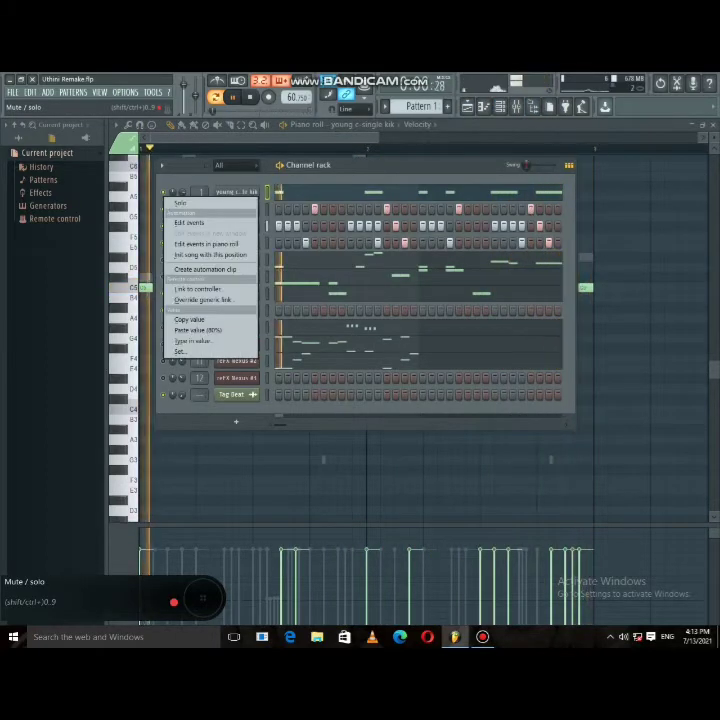
pyautogui.click(181, 203)
pyautogui.click(299, 192)
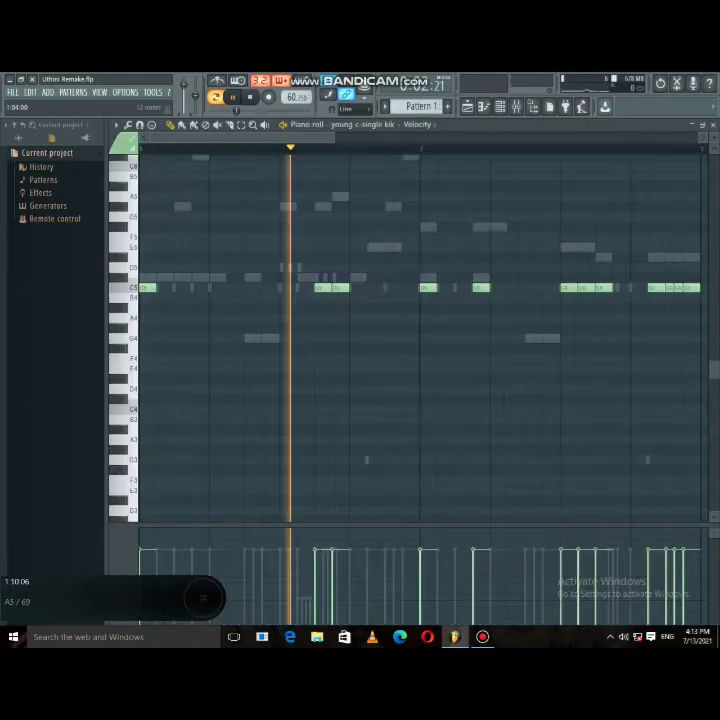
pyautogui.press('pagedown')
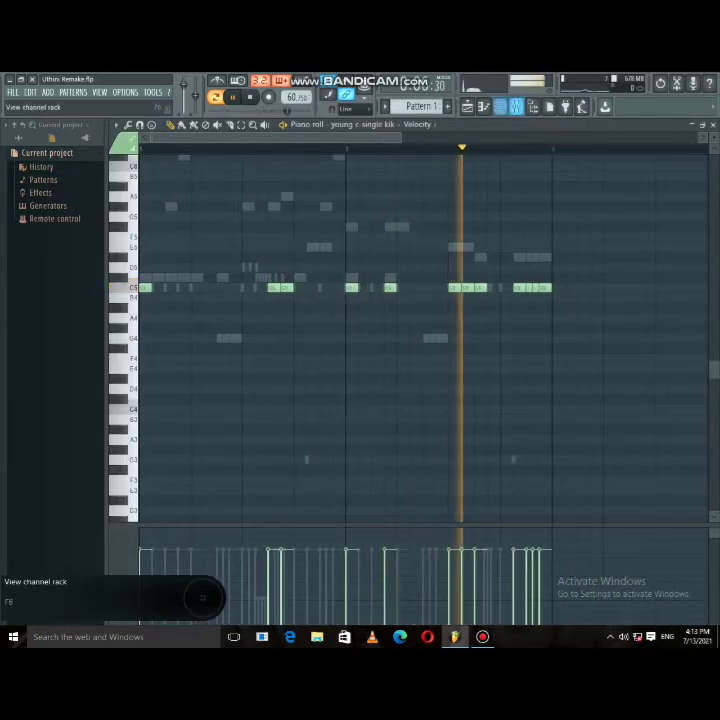
# - Display the MB Hi Hat (9) channel's notes in the piano roll
pyautogui.click(516, 106)
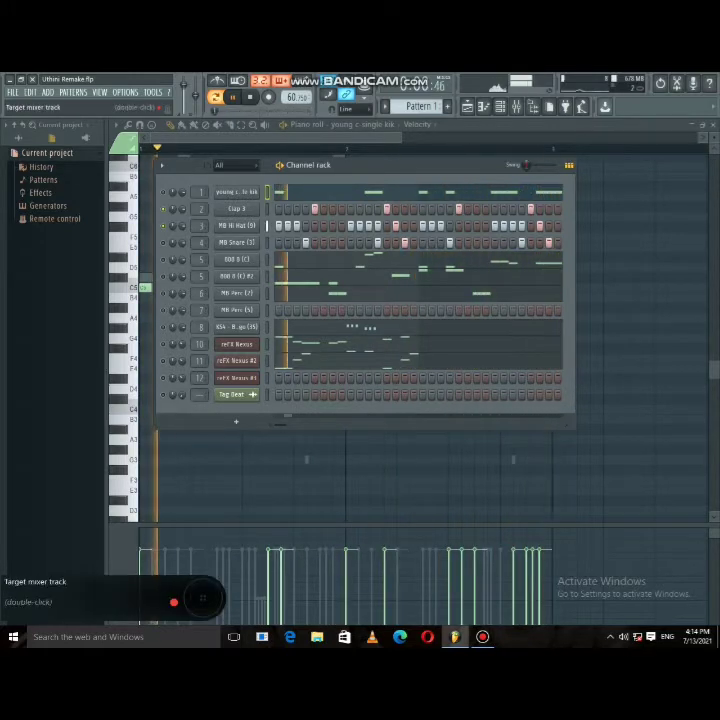
pyautogui.rightClick(258, 225)
pyautogui.click(283, 226)
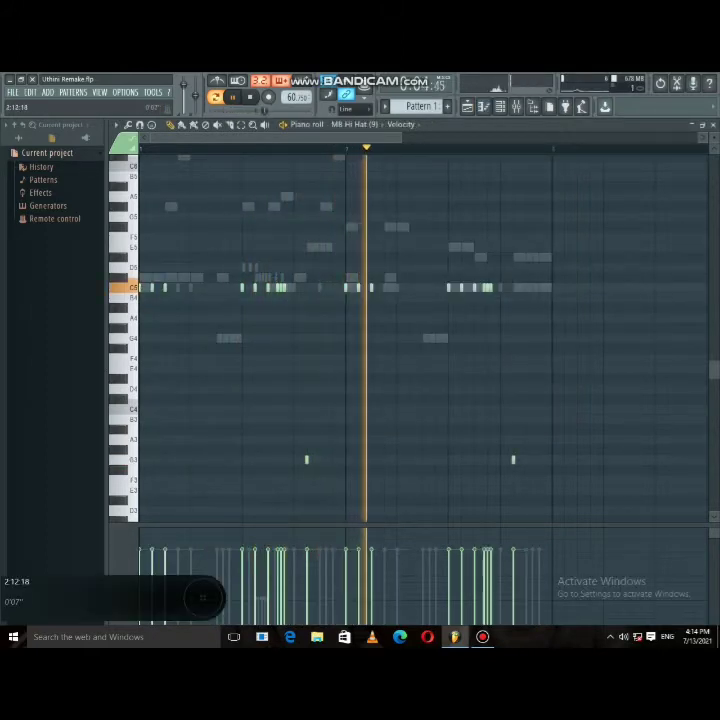
pyautogui.scroll(2, 498, 148)
pyautogui.click(355, 124)
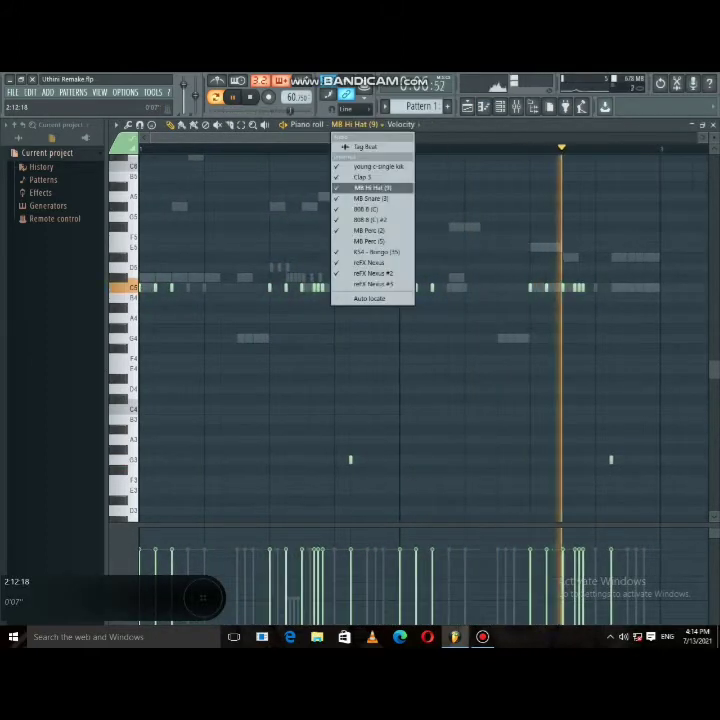
pyautogui.click(372, 188)
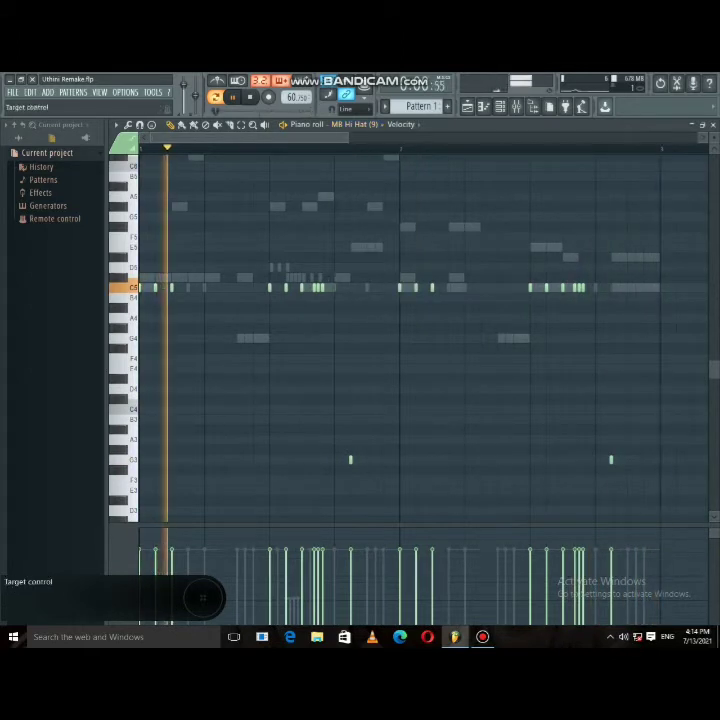
# - Display the 808 B (C) channel's notes in the piano roll
pyautogui.press('F6')
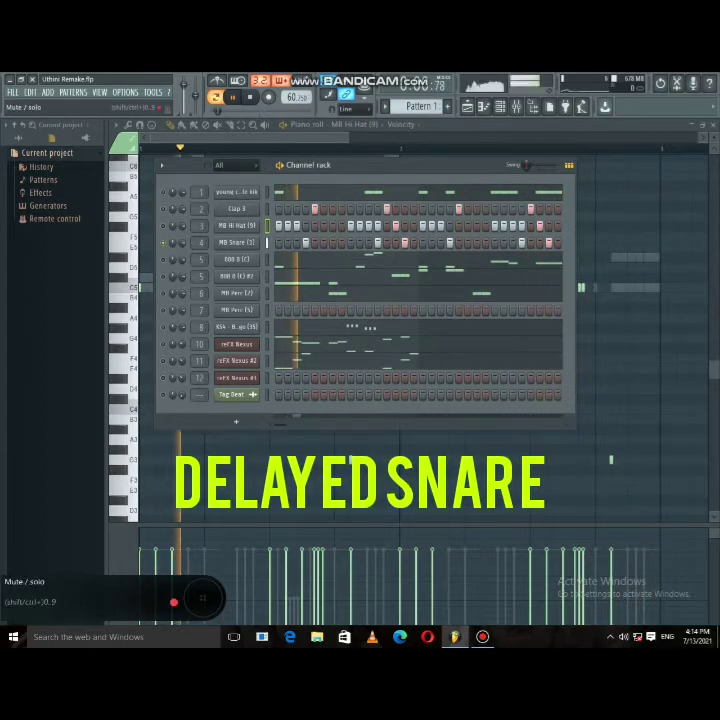
pyautogui.click(298, 259)
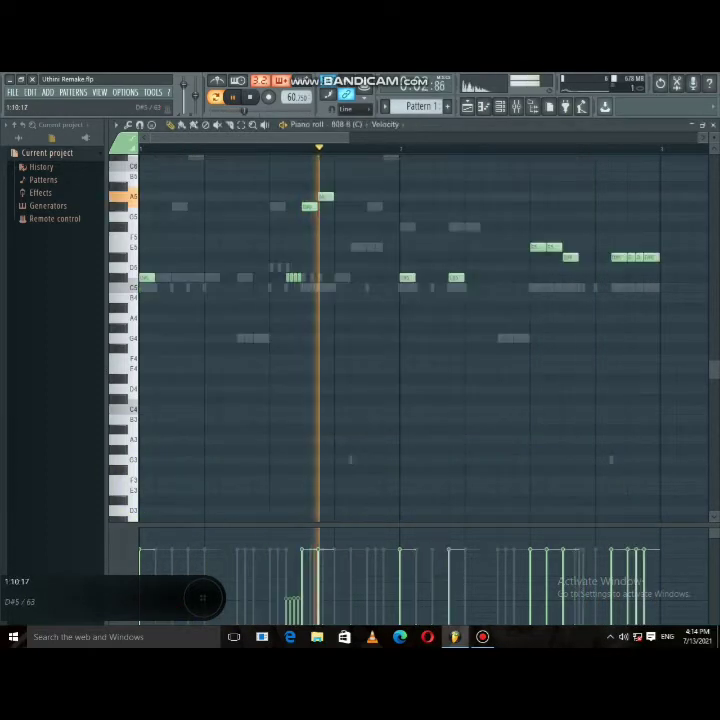
pyautogui.moveTo(347, 138); pyautogui.dragTo(341, 138)
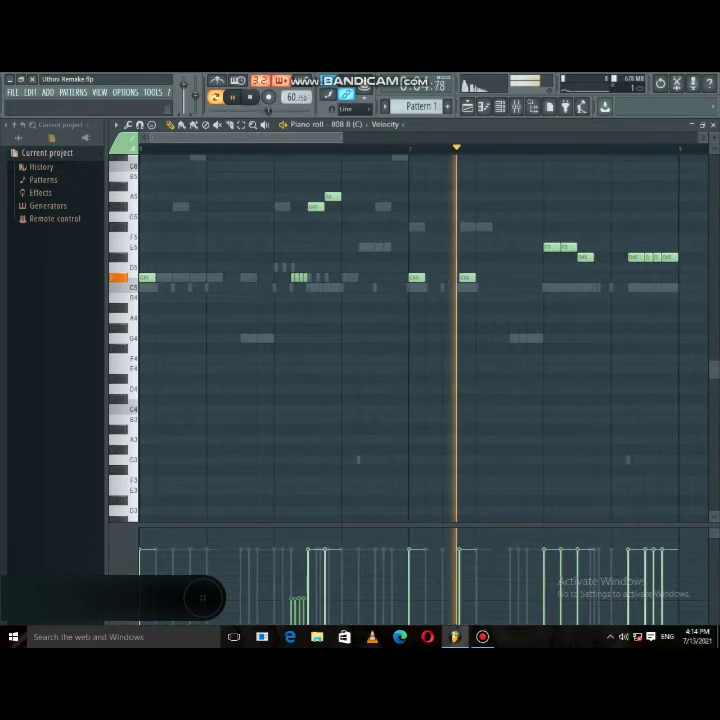
pyautogui.scroll(3, 420, 330)
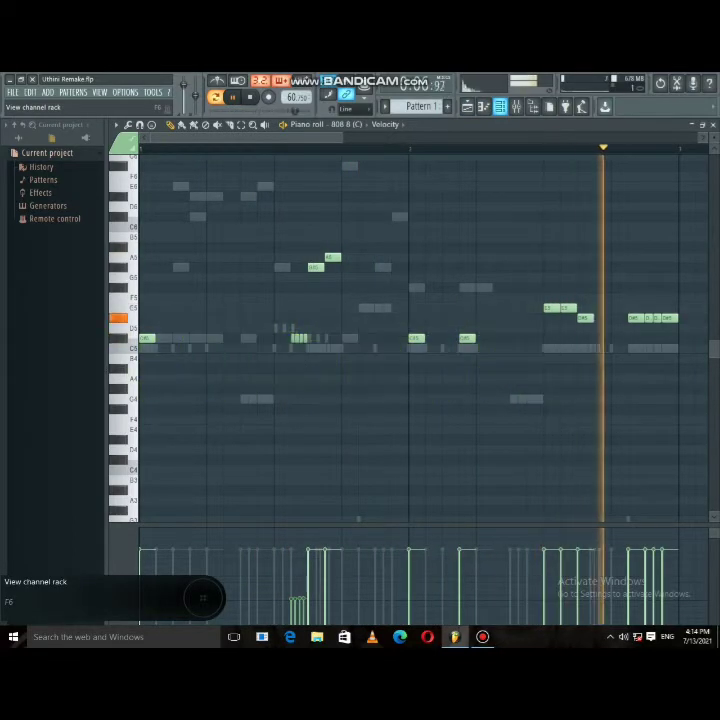
# - Unmute 808 B (C) #2, mute 808 B (C), and examine the notes of 808 B (C) #2 in the piano roll
pyautogui.click(500, 107)
pyautogui.scroll(-2, 416, 107)
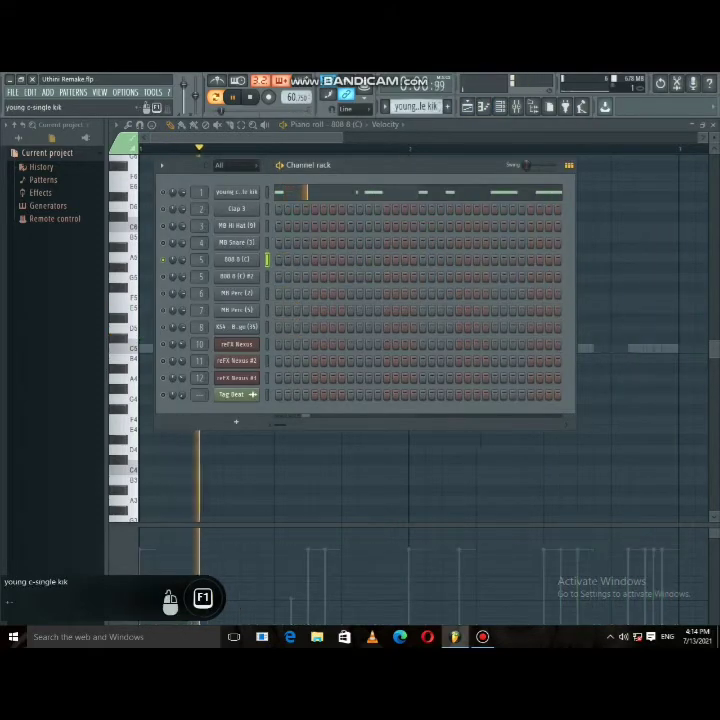
pyautogui.scroll(2, 416, 107)
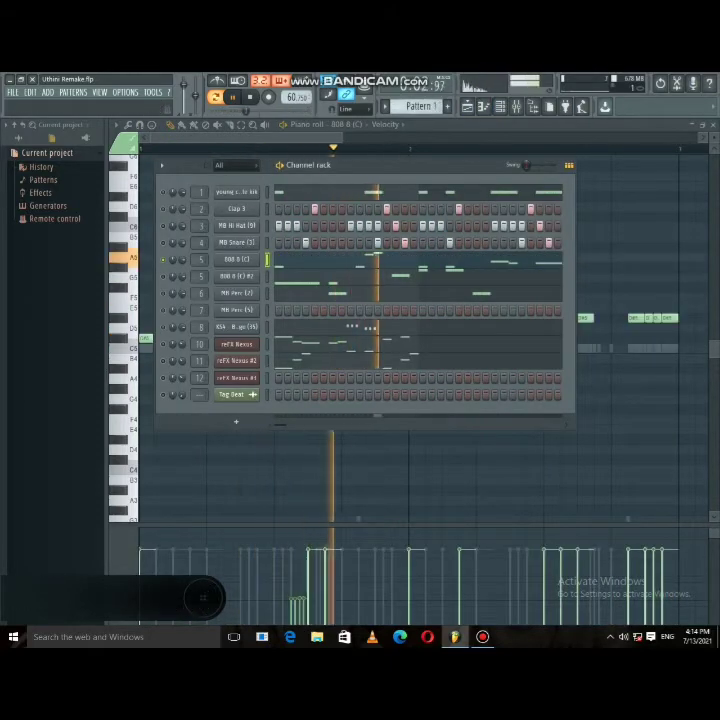
pyautogui.click(163, 276)
pyautogui.click(163, 260)
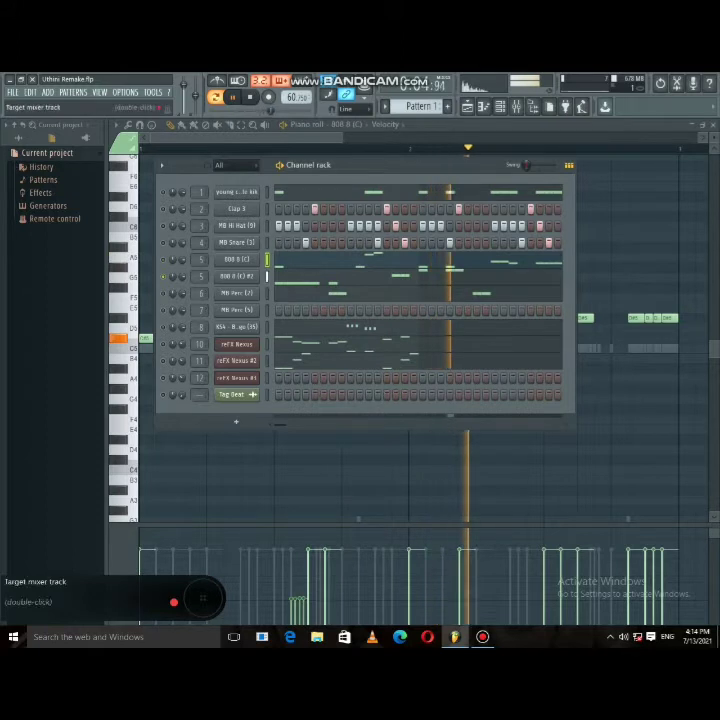
pyautogui.press('F6')
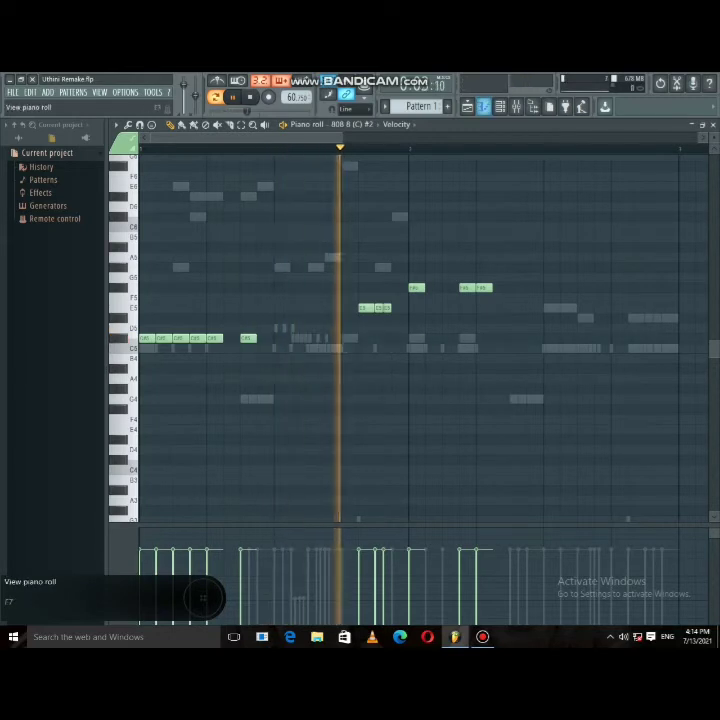
pyautogui.press('F1')
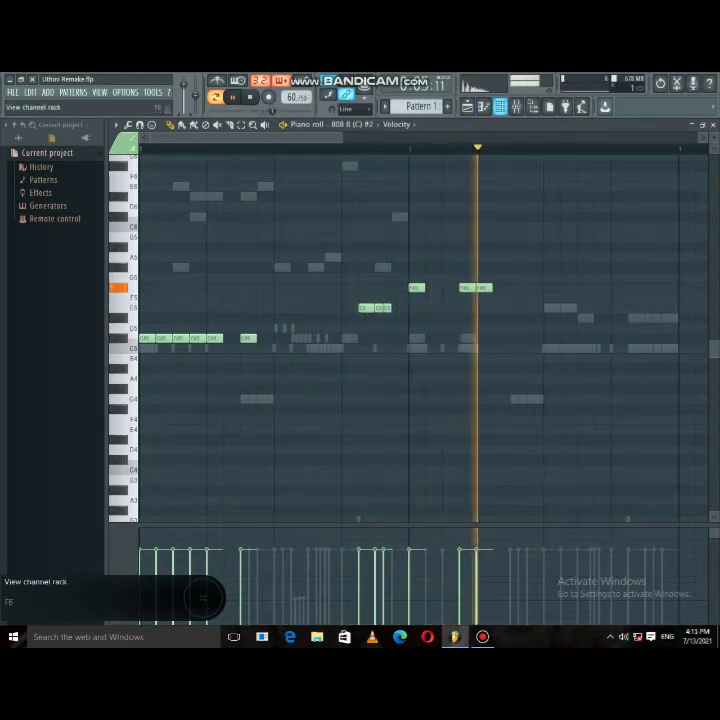
# - Unmute the MB Perc (2) channel and display its notes in the piano roll
pyautogui.click(499, 106)
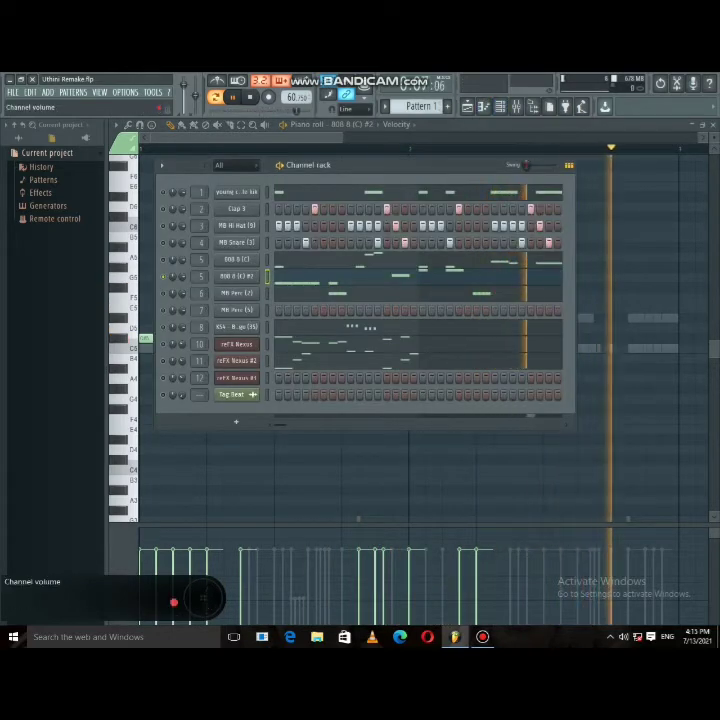
pyautogui.click(163, 293)
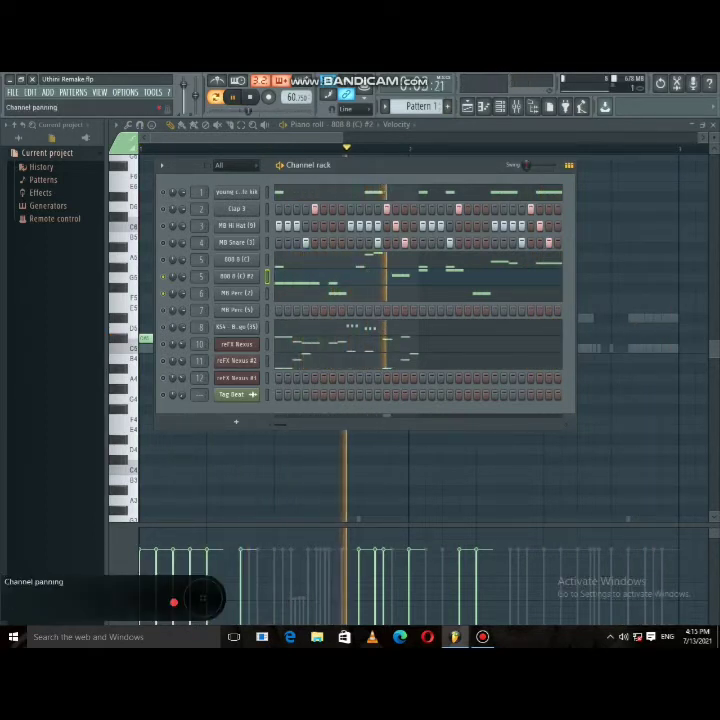
pyautogui.click(337, 294)
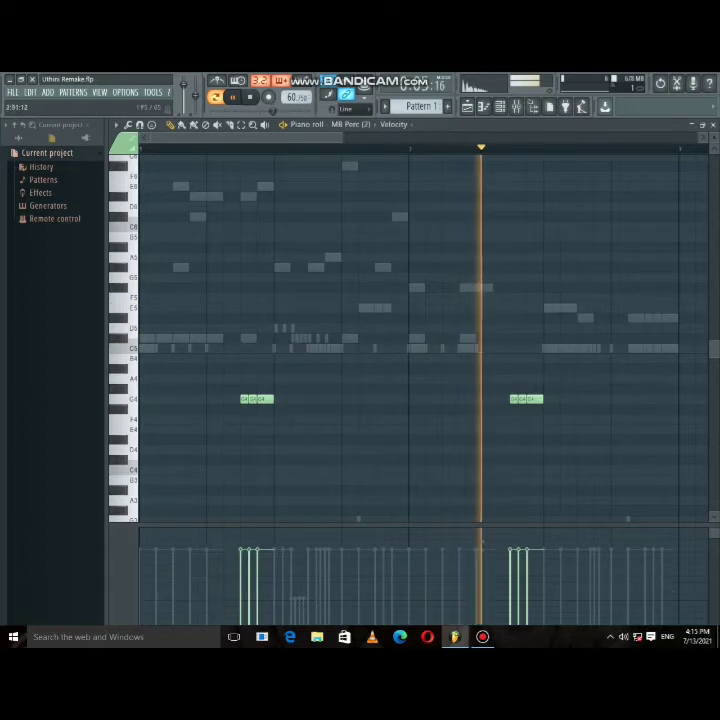
# - Restart playback from the beginning and display the KS4 - Bongo (35) channel's notes in the piano roll
pyautogui.click(500, 106)
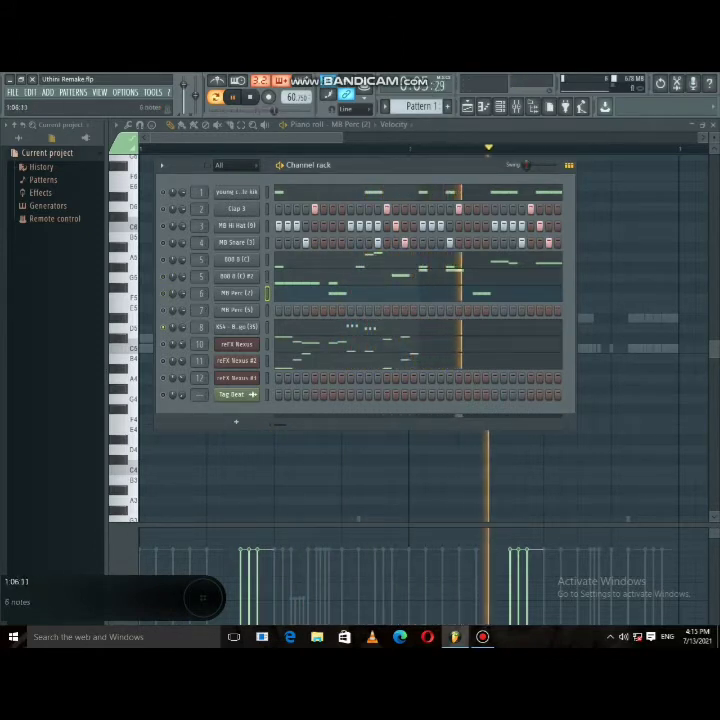
pyautogui.click(250, 97)
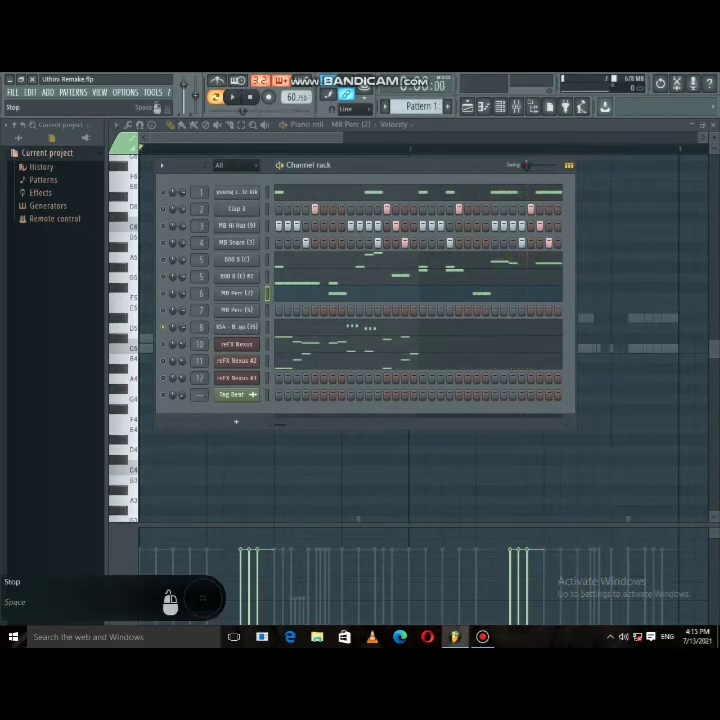
pyautogui.press('space')
pyautogui.click(355, 328)
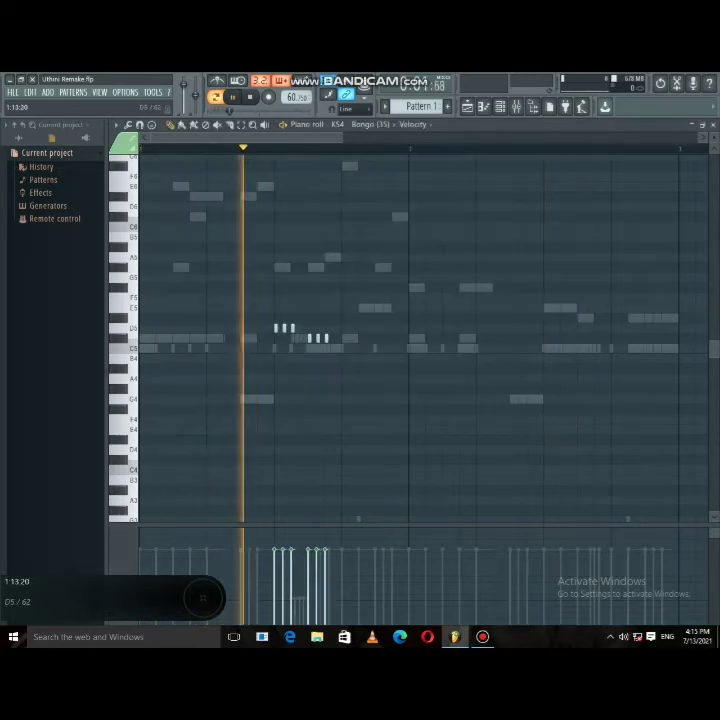
# - Examine the full bongo sequence of Pattern 12 in the piano roll and reopen the channel rack
pyautogui.press('F6')
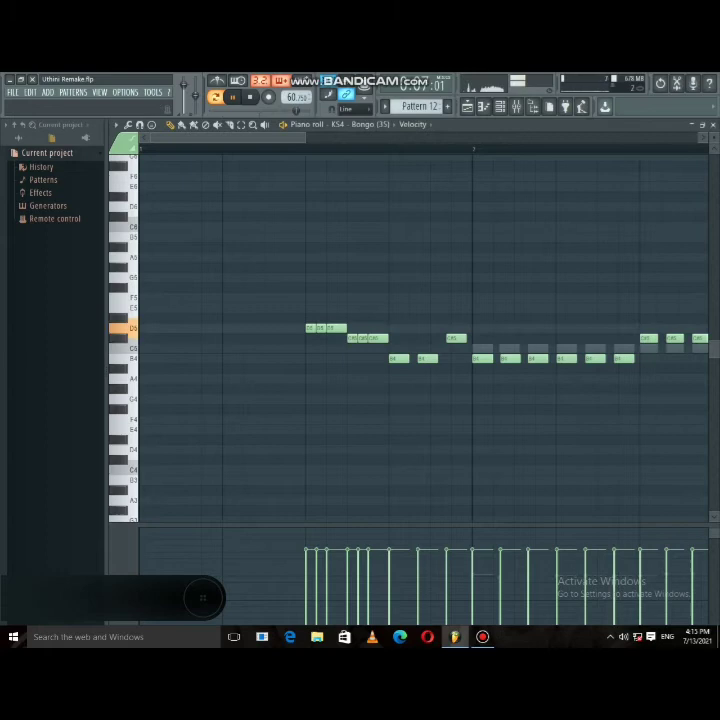
pyautogui.moveTo(305, 138); pyautogui.dragTo(402, 138)
pyautogui.click(500, 107)
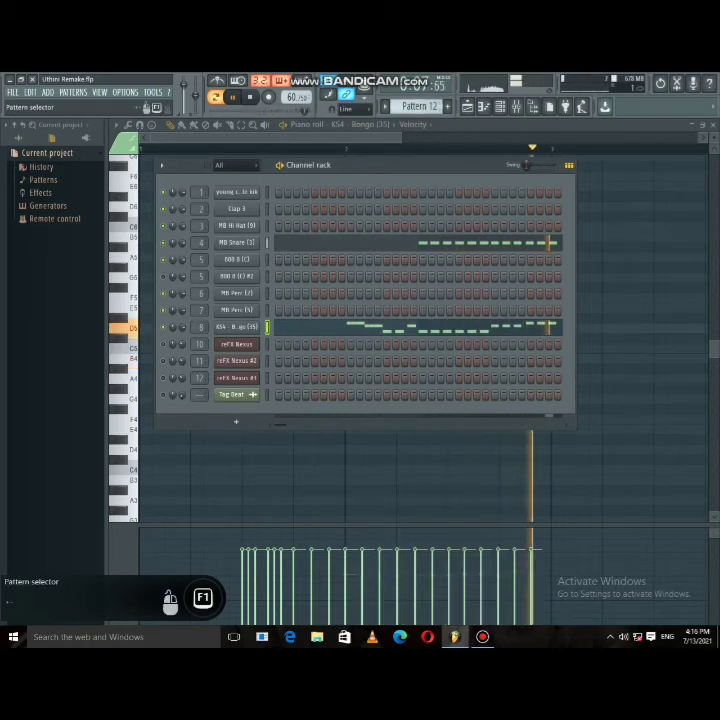
# - Switch to the reFX Nexus pattern, play it, and examine its notes in the piano roll
pyautogui.scroll(-2, 418, 106)
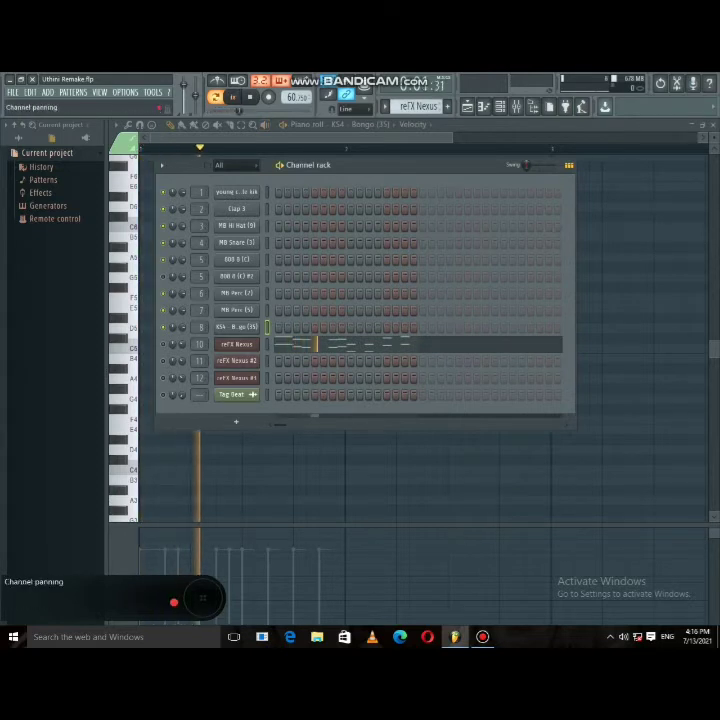
pyautogui.press('space')
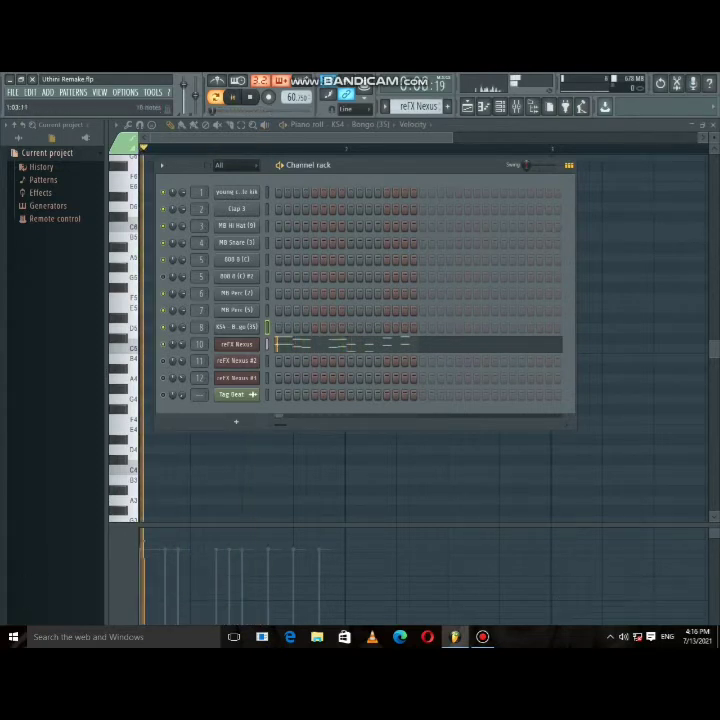
pyautogui.click(300, 346)
pyautogui.scroll(5, 300, 346)
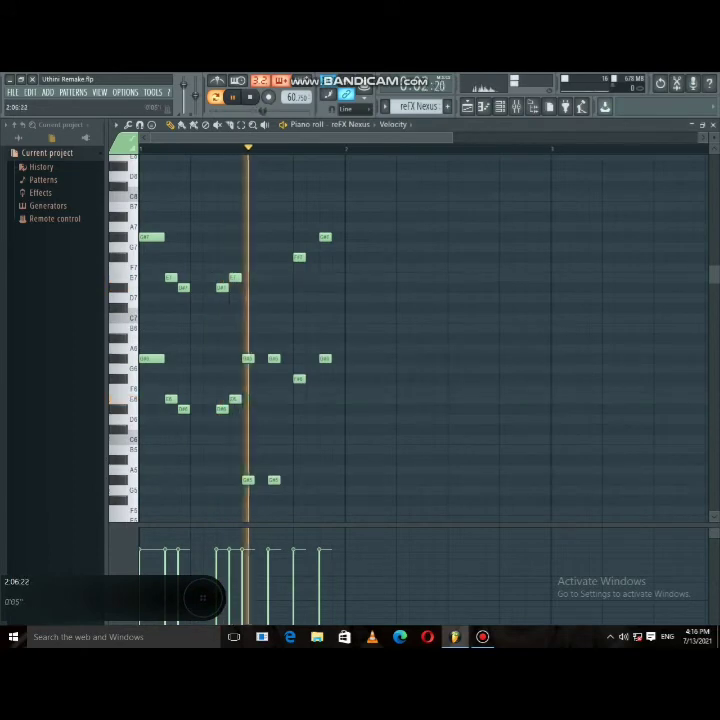
pyautogui.moveTo(452, 138); pyautogui.dragTo(258, 138)
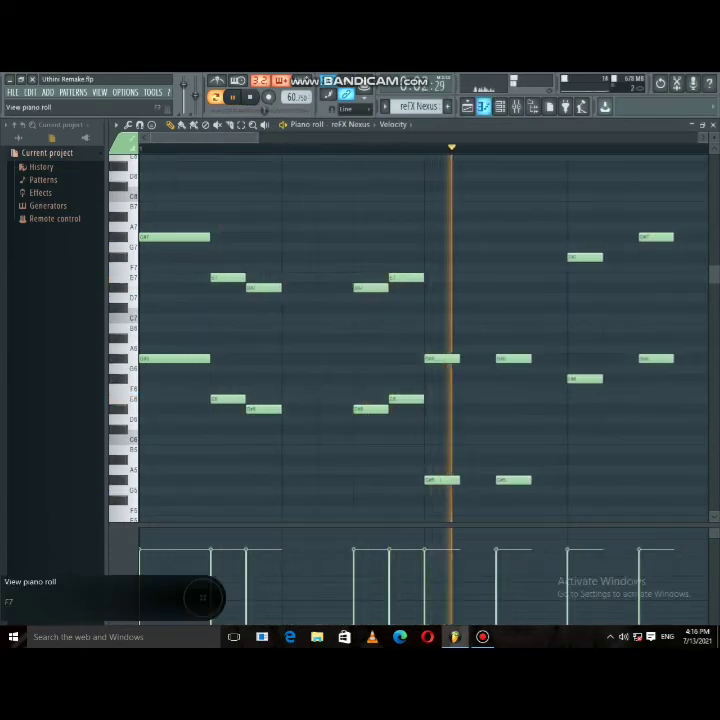
pyautogui.press('F1')
pyautogui.press('F6')
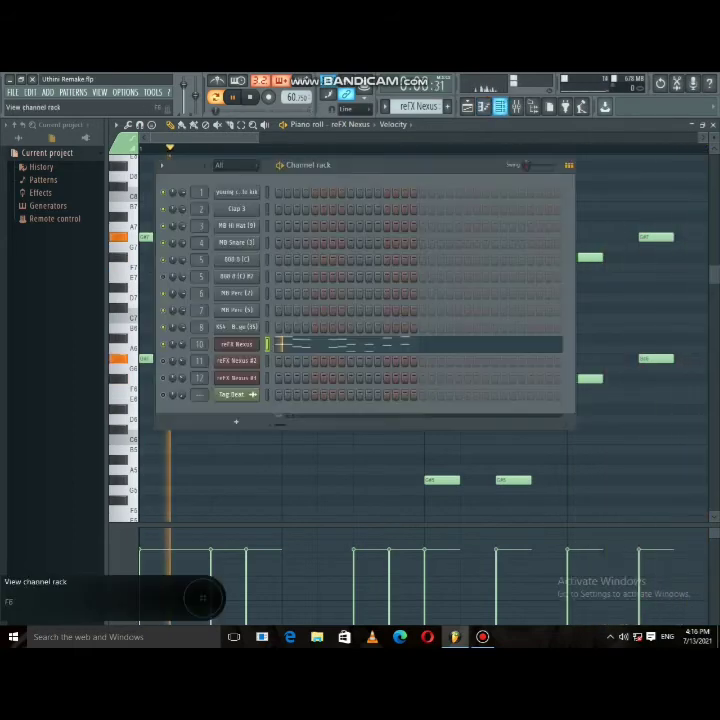
# - Open Vocodex on mixer track Insert 10 and disable the effect
pyautogui.press('F9')
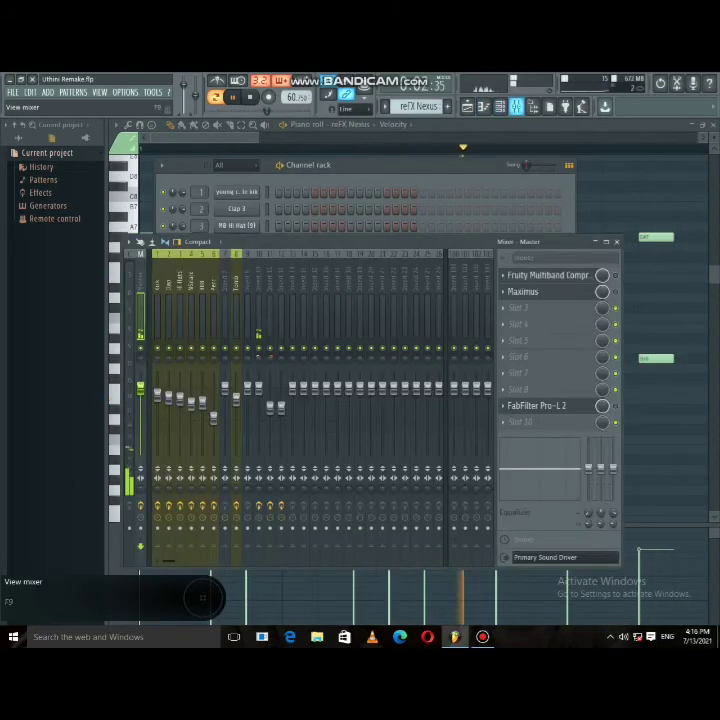
pyautogui.click(259, 305)
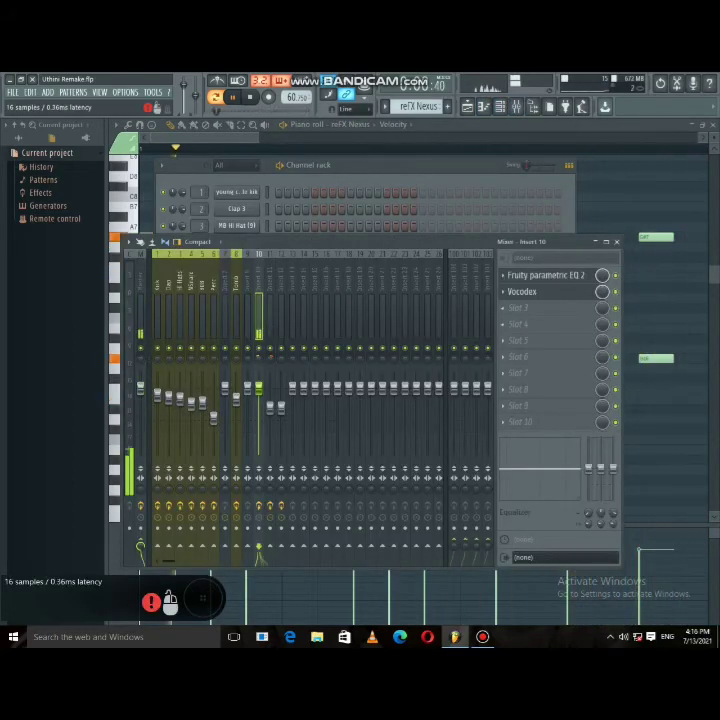
pyautogui.click(523, 292)
pyautogui.click(615, 292)
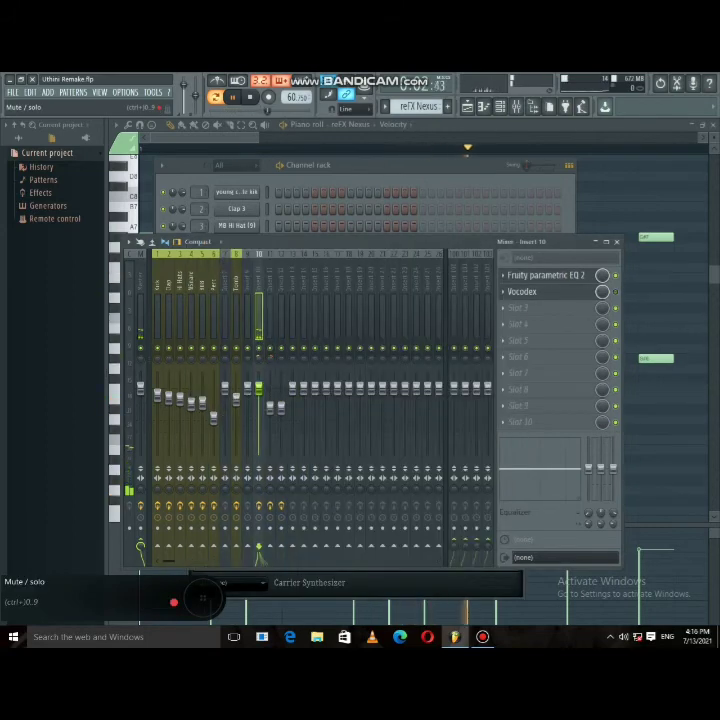
# - Show the Vocodex settings on mixer track Insert 10, re-enable the effect, and return to the channel rack
pyautogui.click(525, 292)
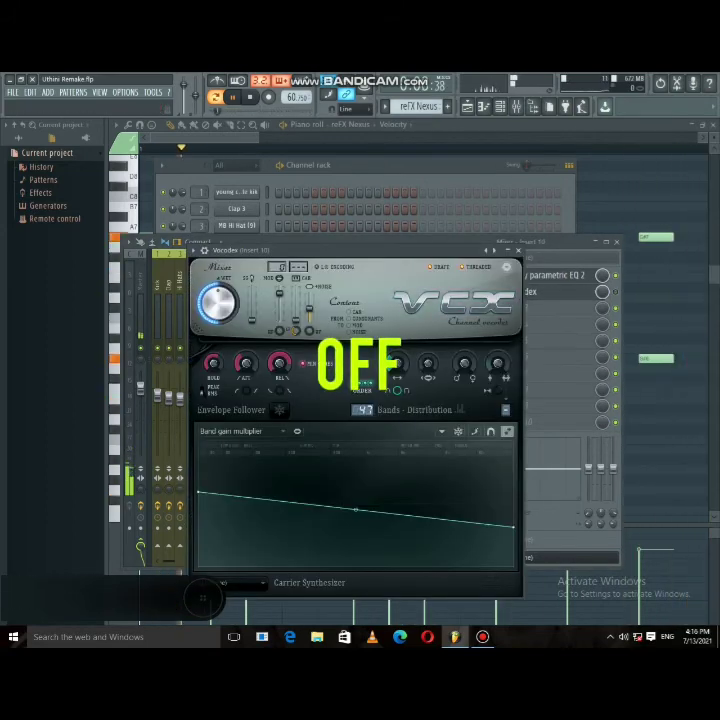
pyautogui.click(615, 292)
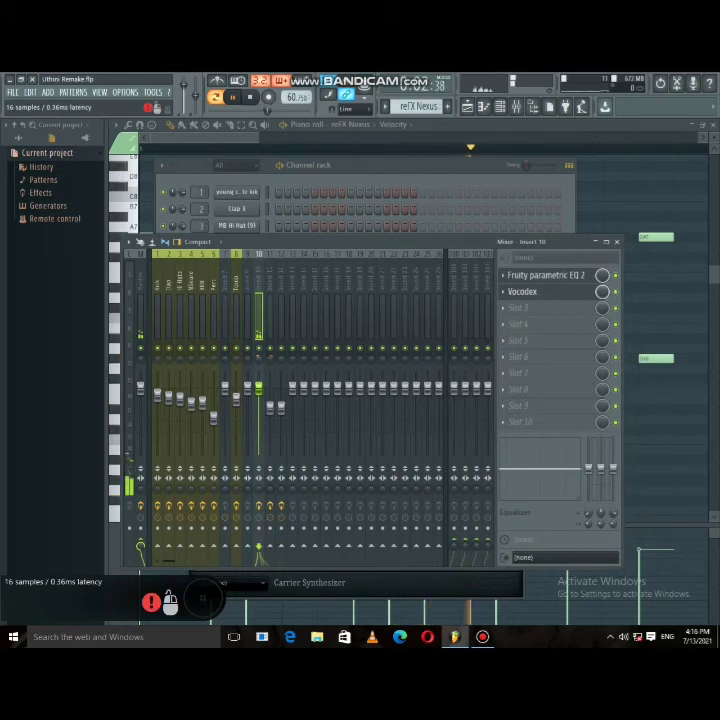
pyautogui.click(450, 167)
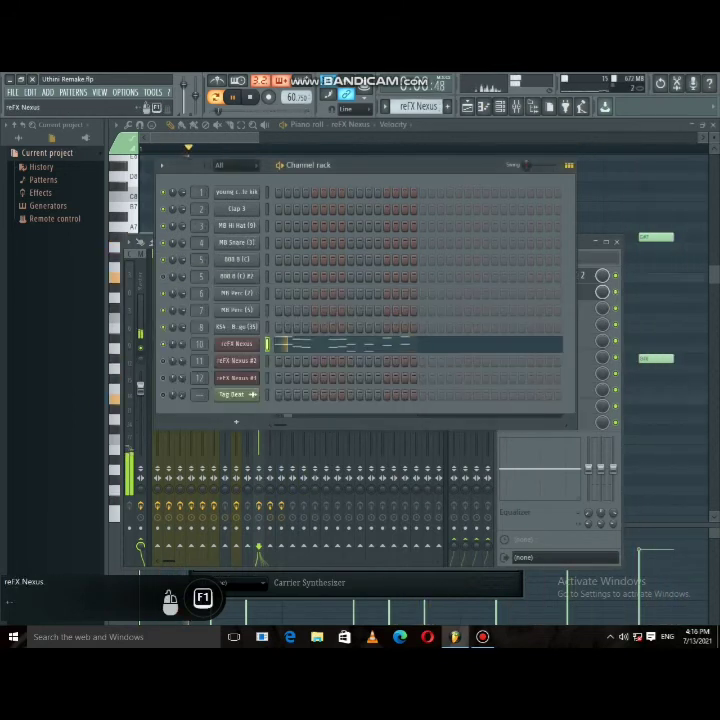
# - Switch to the reFX Nexus #2 pattern, examine its notes in the piano roll, and reopen the channel rack
pyautogui.press('KP_Add')
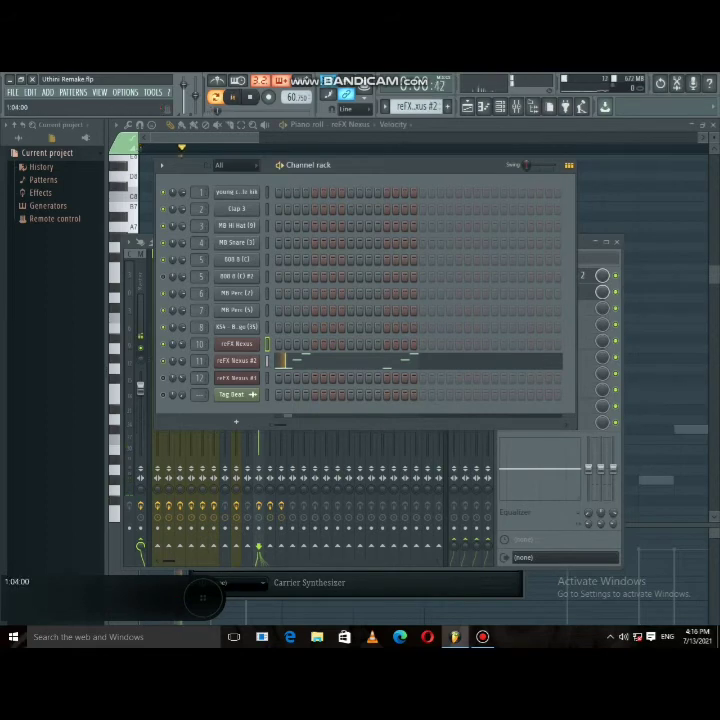
pyautogui.click(304, 360)
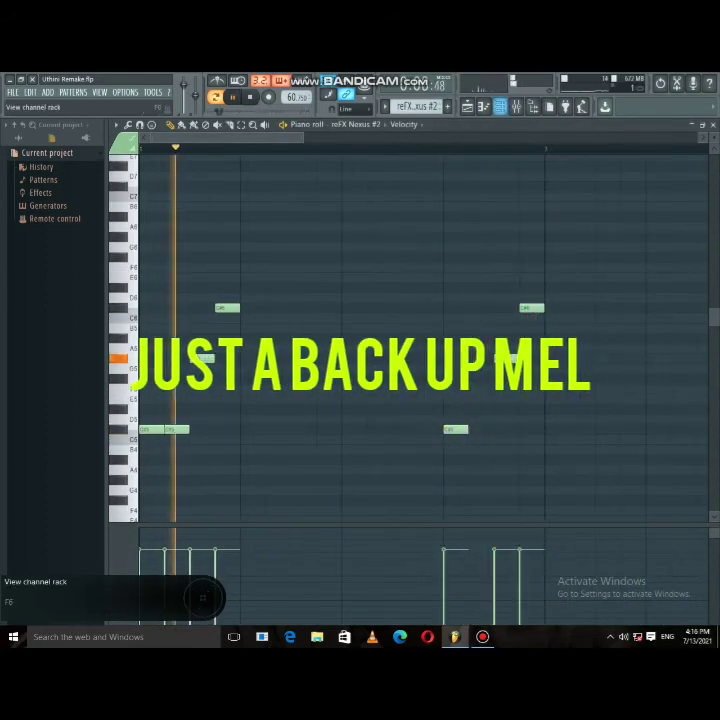
pyautogui.click(500, 107)
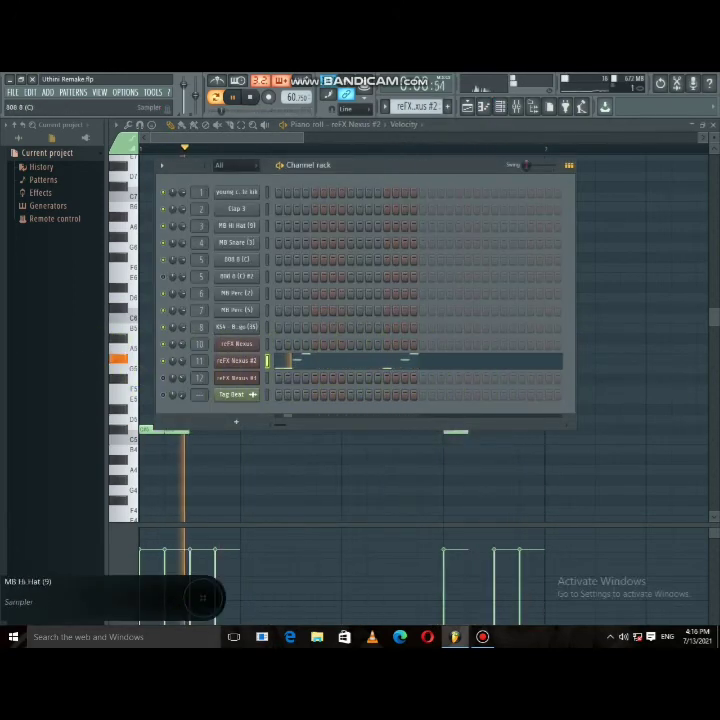
# - Unmute the reFX Nexus #3 channel in Pattern 13 and display its full note sequence in the piano roll
pyautogui.scroll(-1, 417, 107)
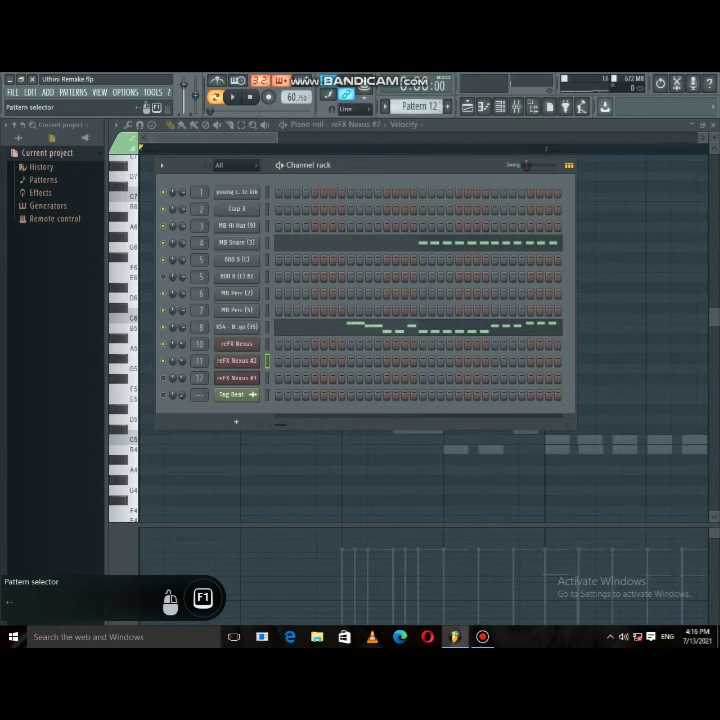
pyautogui.scroll(-1, 420, 106)
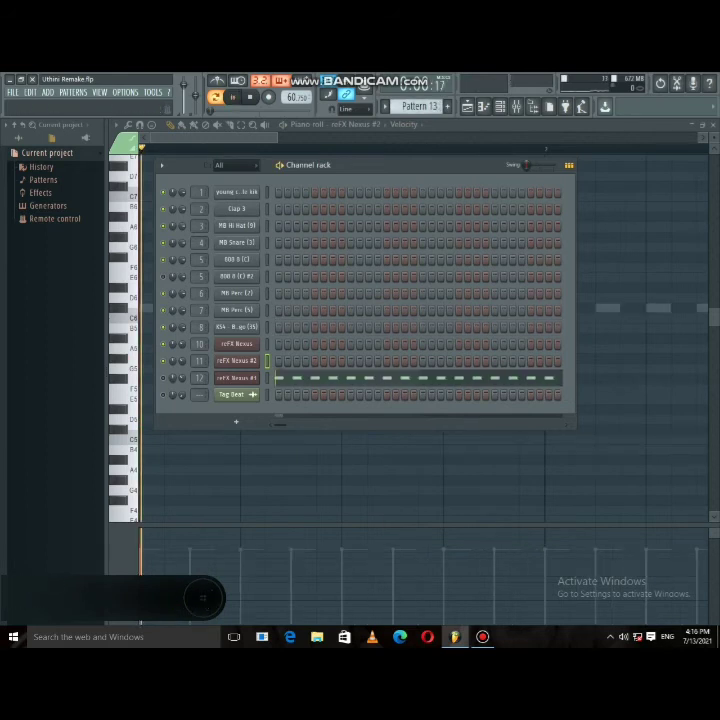
pyautogui.click(163, 378)
pyautogui.click(330, 378)
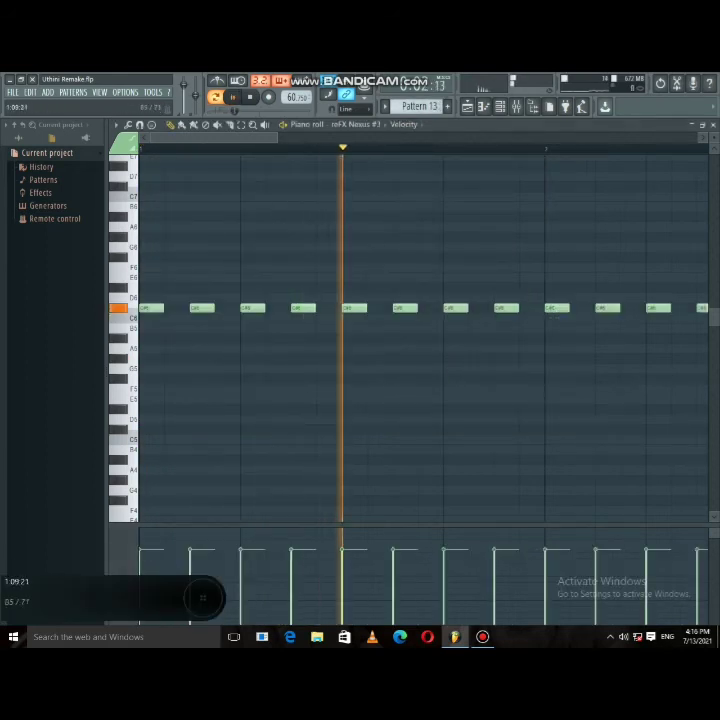
pyautogui.moveTo(277, 138); pyautogui.dragTo(366, 138)
pyautogui.click(467, 106)
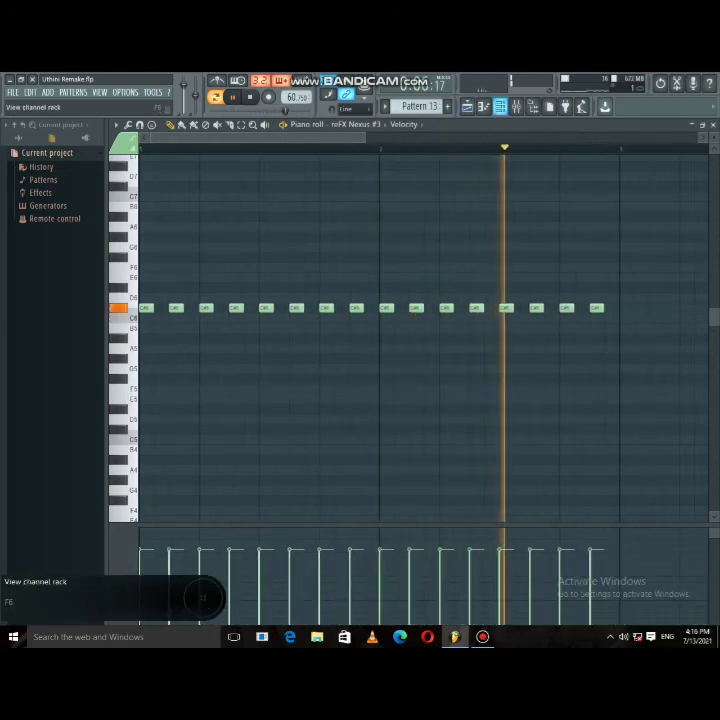
pyautogui.click(500, 106)
# - Examine the Nexus presets used by the reFX Nexus #3, reFX Nexus #2 and reFX Nexus channels
pyautogui.click(236, 378)
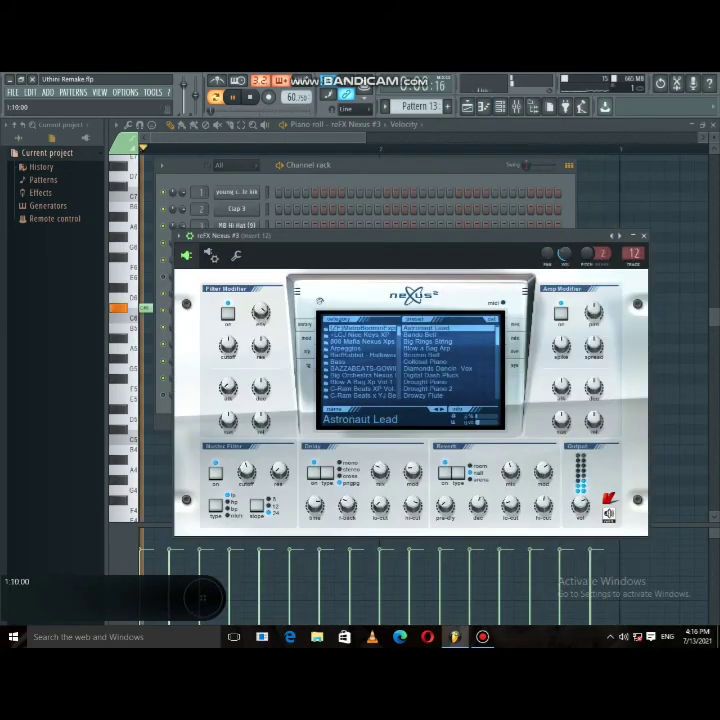
pyautogui.click(268, 165)
pyautogui.click(236, 361)
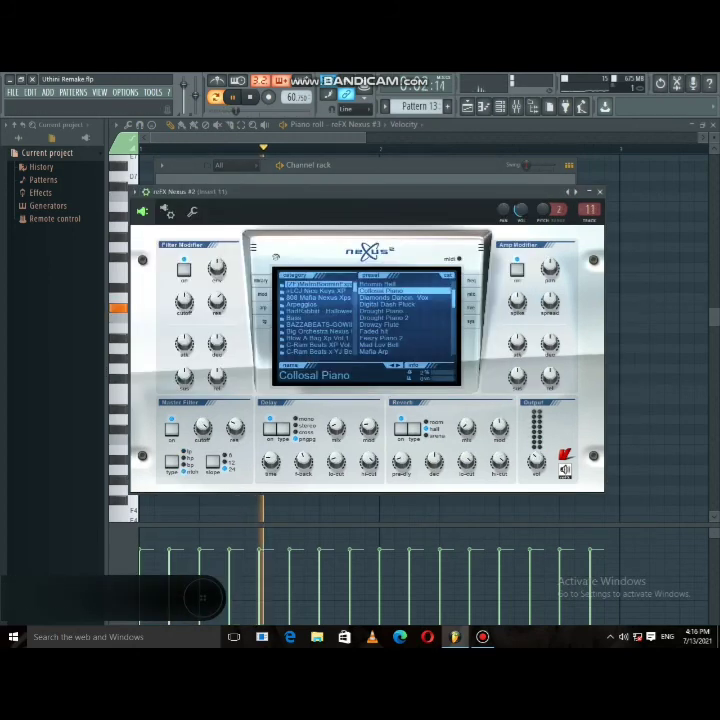
pyautogui.press('F6')
pyautogui.click(236, 344)
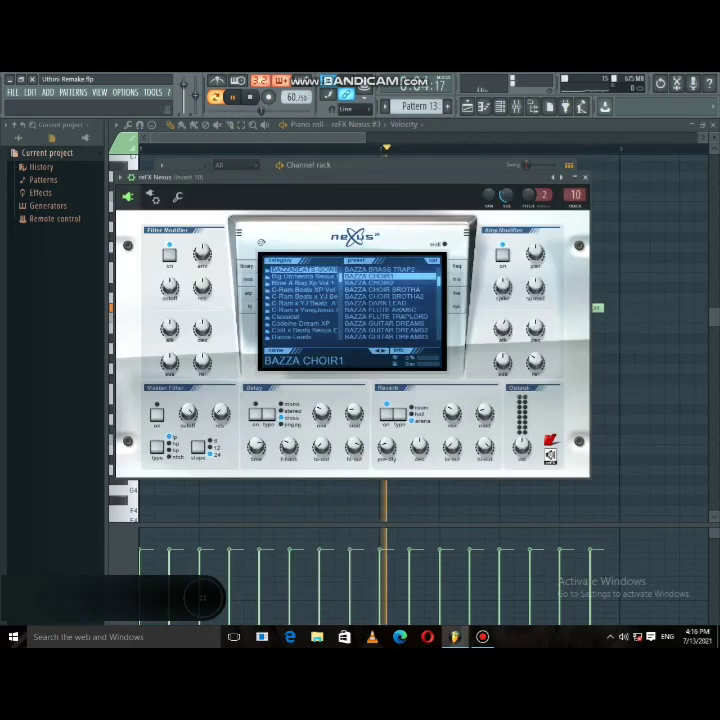
pyautogui.press('F6')
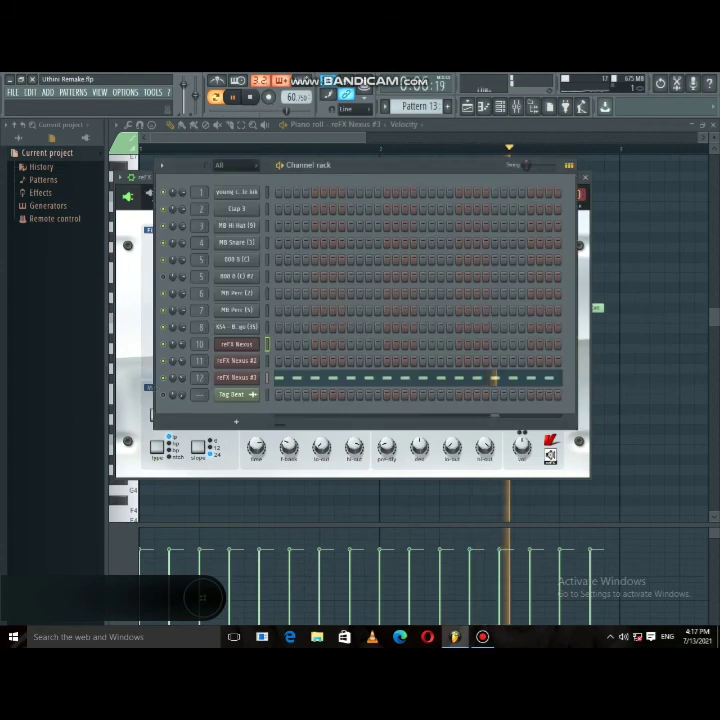